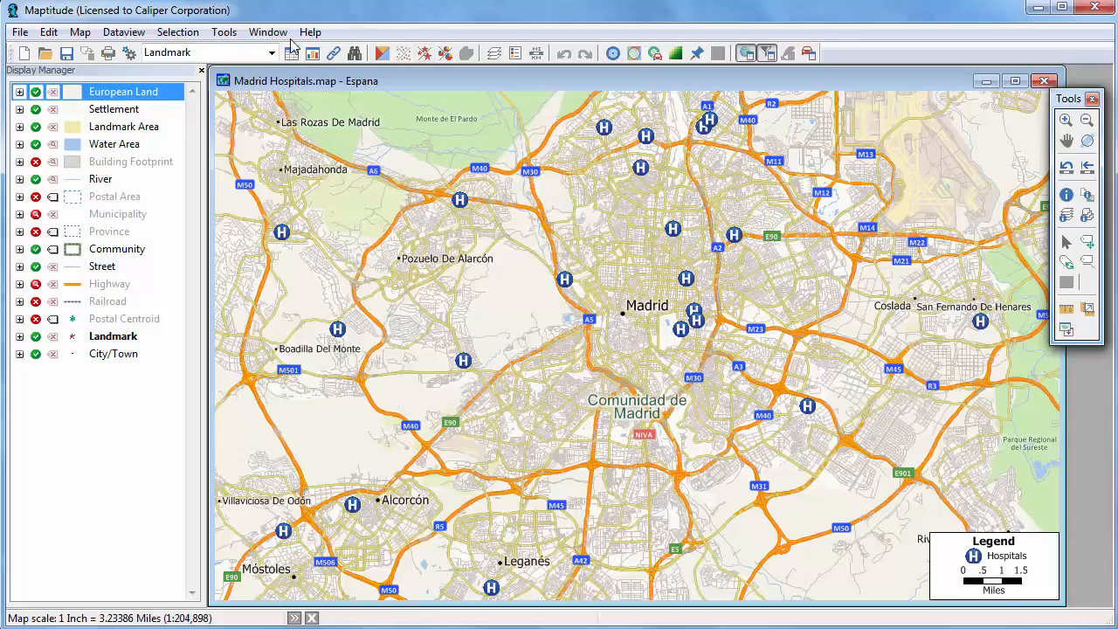
# Step: Create areas of influence around the Hospitals selection set with demographics calculated, saving the geographic file as Areas of Influence
pyautogui.click(224, 33)
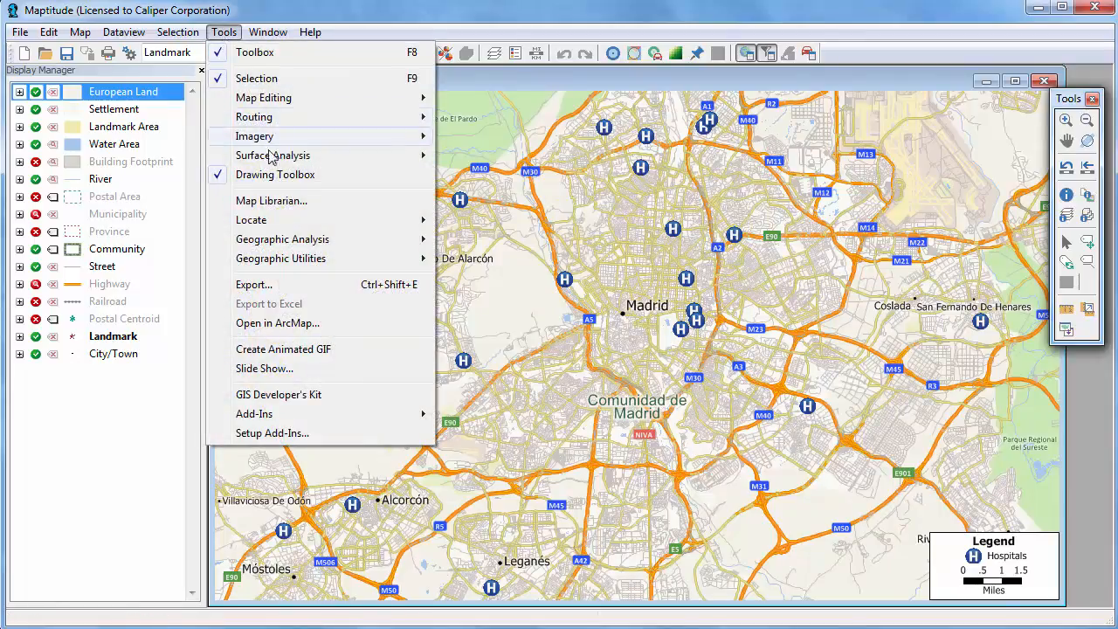
pyautogui.moveTo(299, 242)
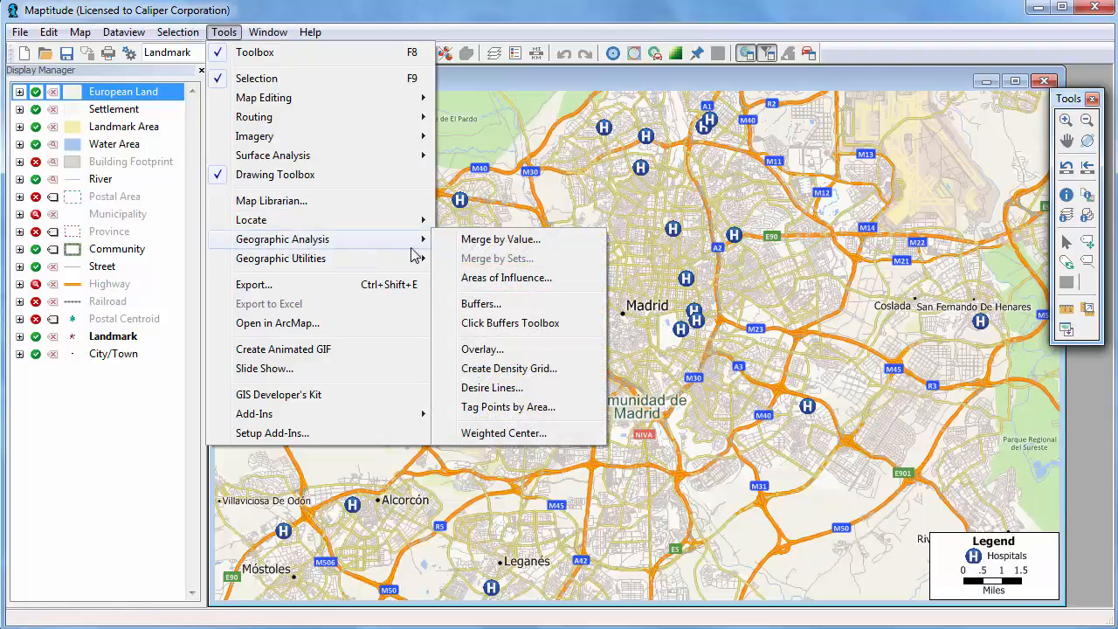
pyautogui.click(501, 277)
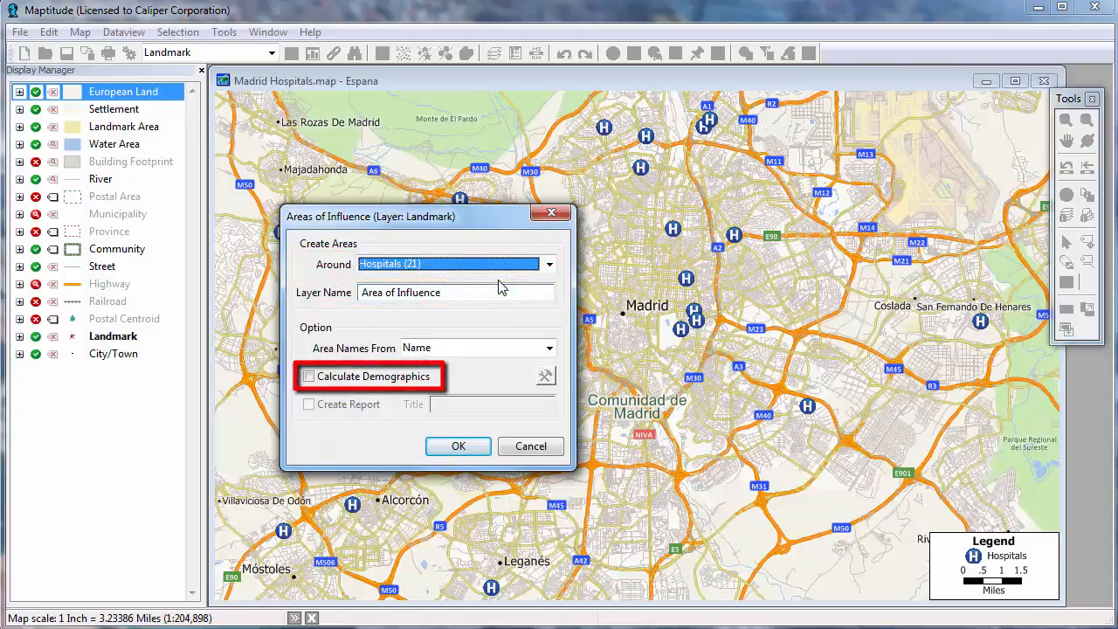
pyautogui.click(309, 376)
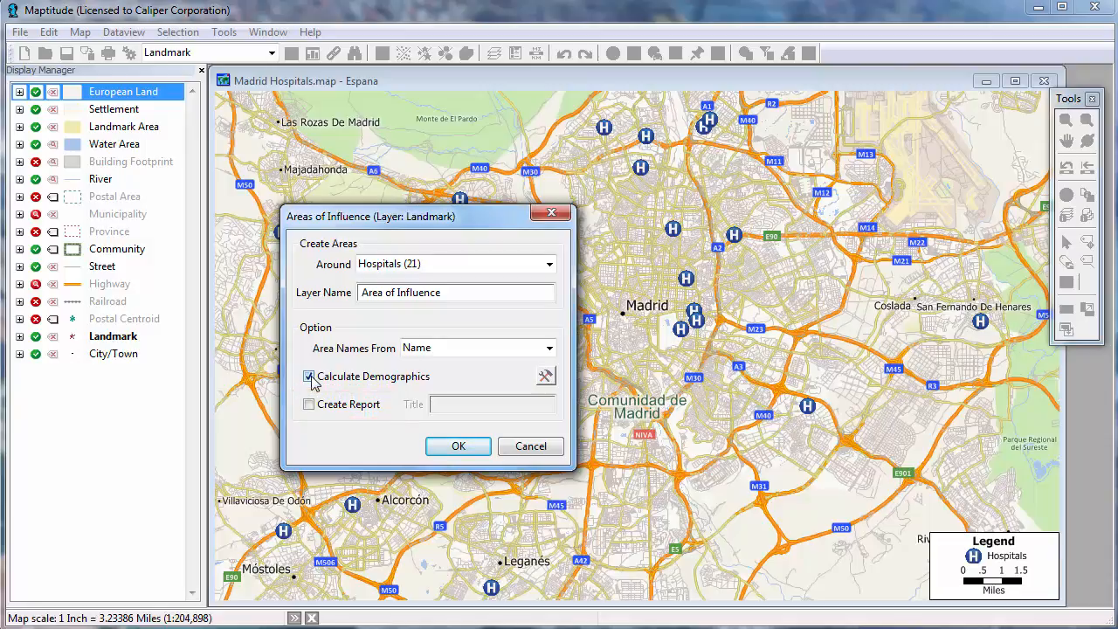
pyautogui.click(458, 445)
pyautogui.write('s of Influence')
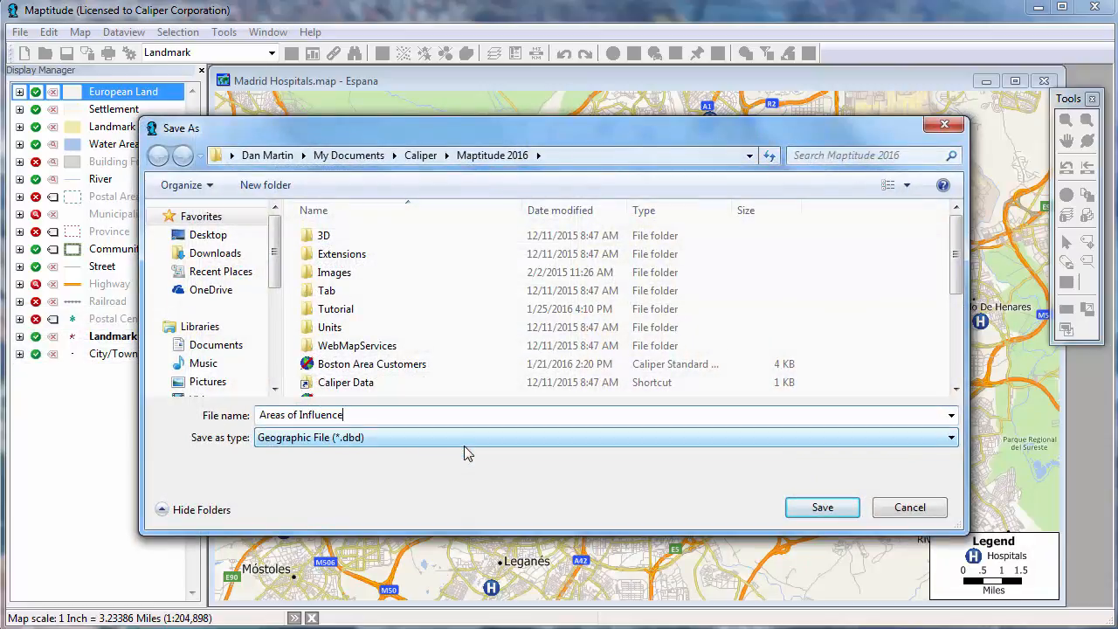
pyautogui.click(834, 515)
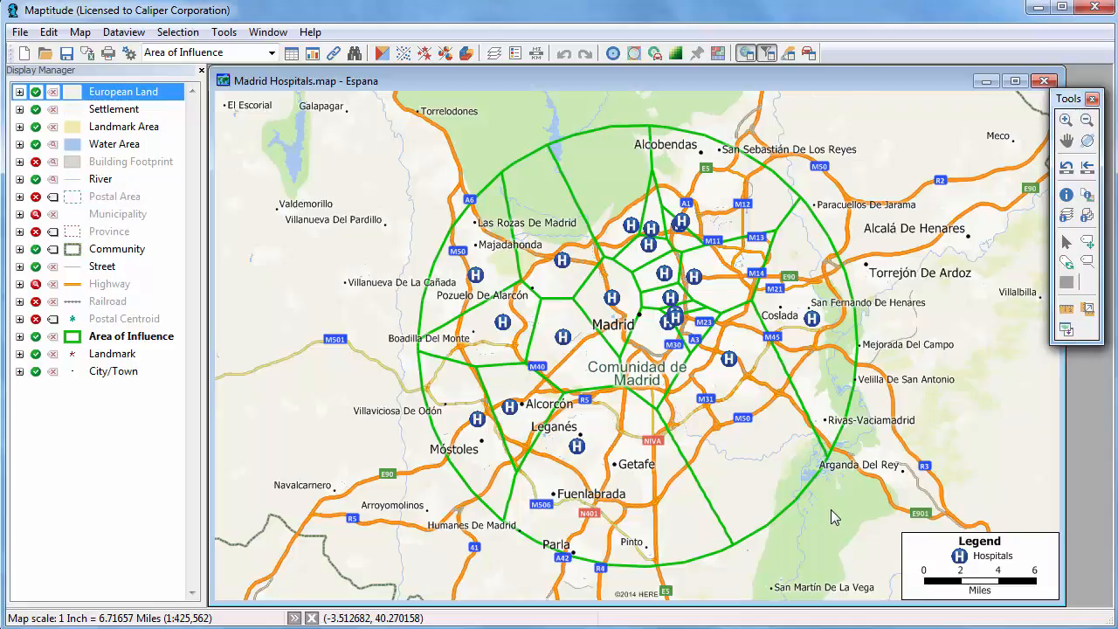
# Step: Hide the Area of Influence layer and make Street the working layer
pyautogui.click(1068, 169)
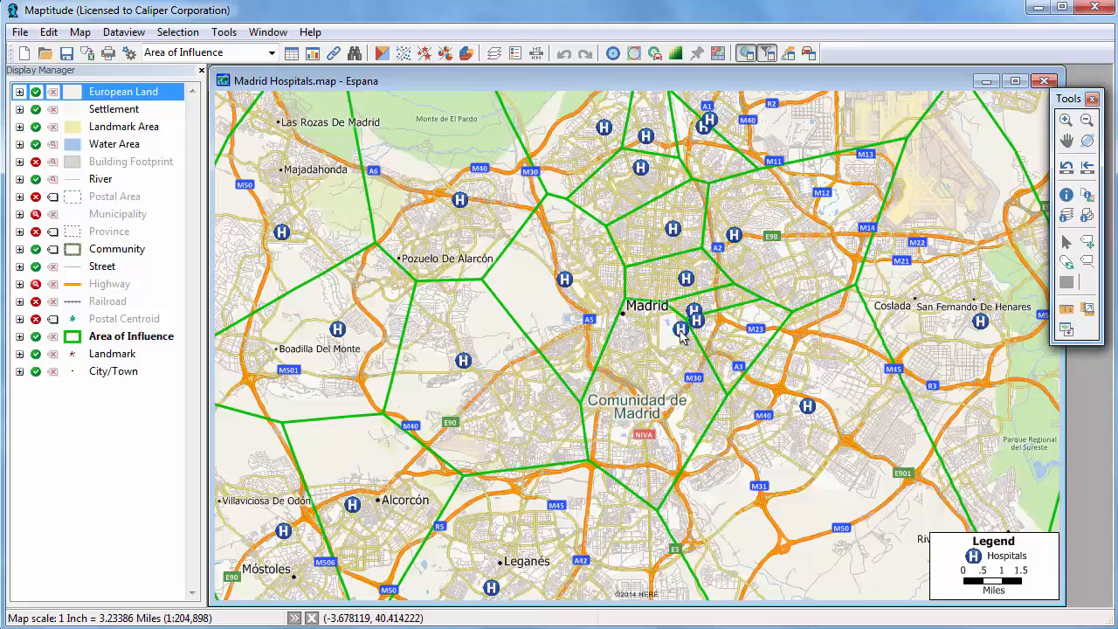
pyautogui.click(35, 337)
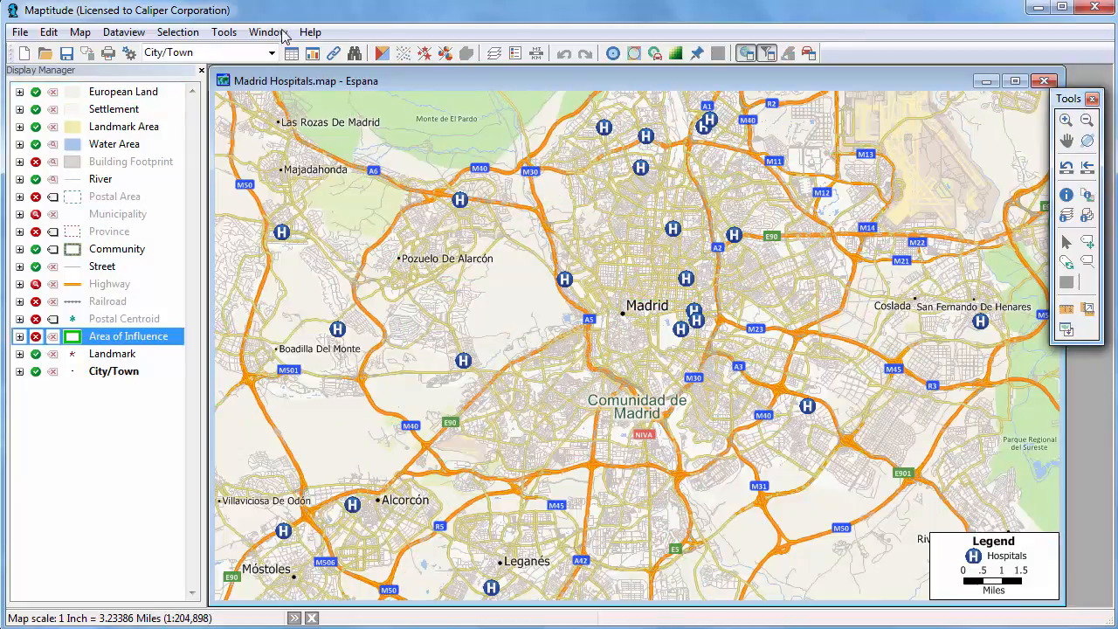
pyautogui.click(271, 52)
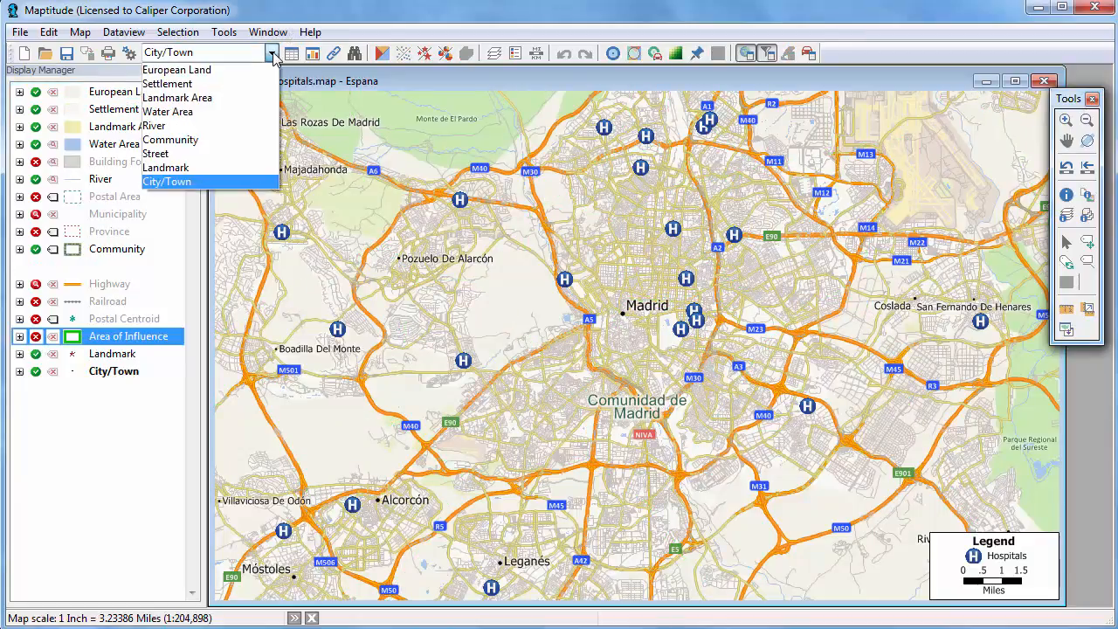
pyautogui.click(200, 154)
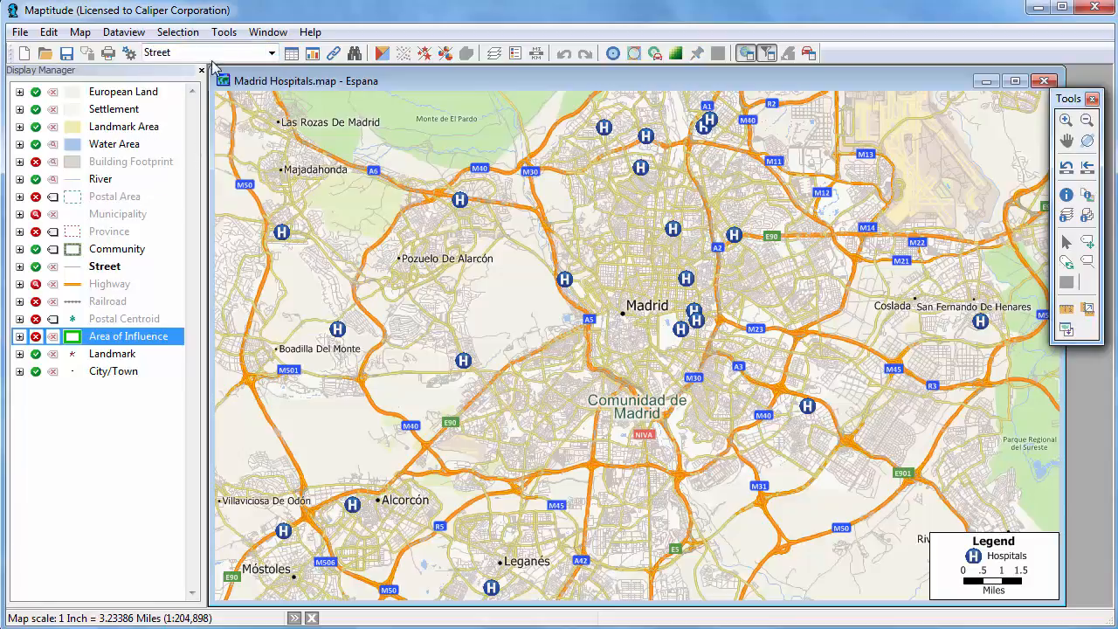
# Step: Set up network partitioning from the Landmark layer's Hospitals set, minimizing Travel Time with a maximum time of 30
pyautogui.click(225, 33)
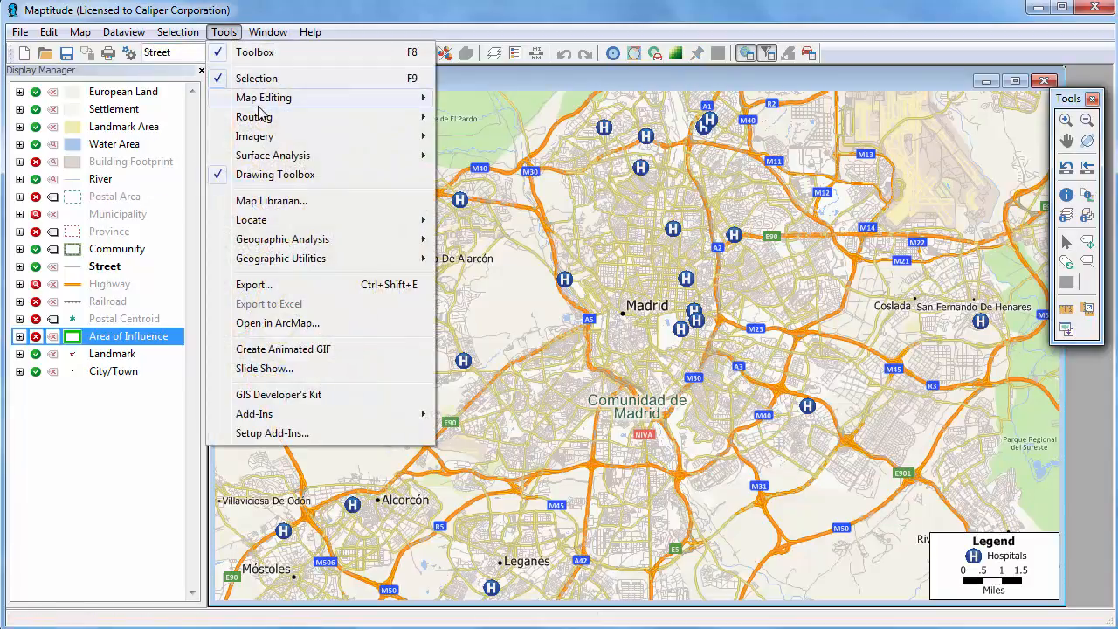
pyautogui.moveTo(258, 119)
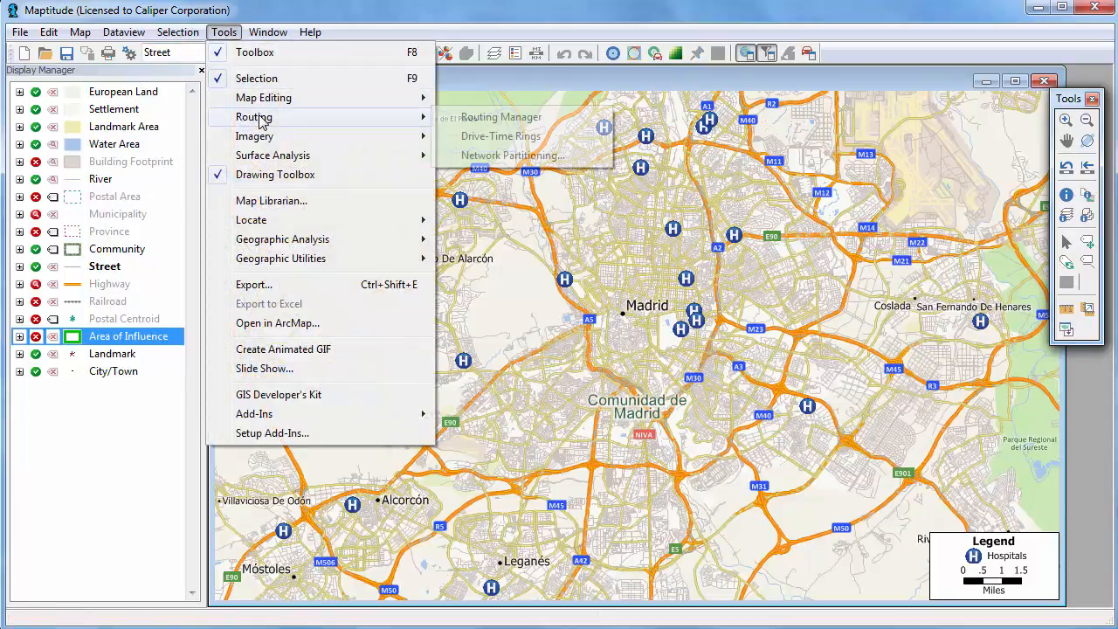
pyautogui.click(479, 156)
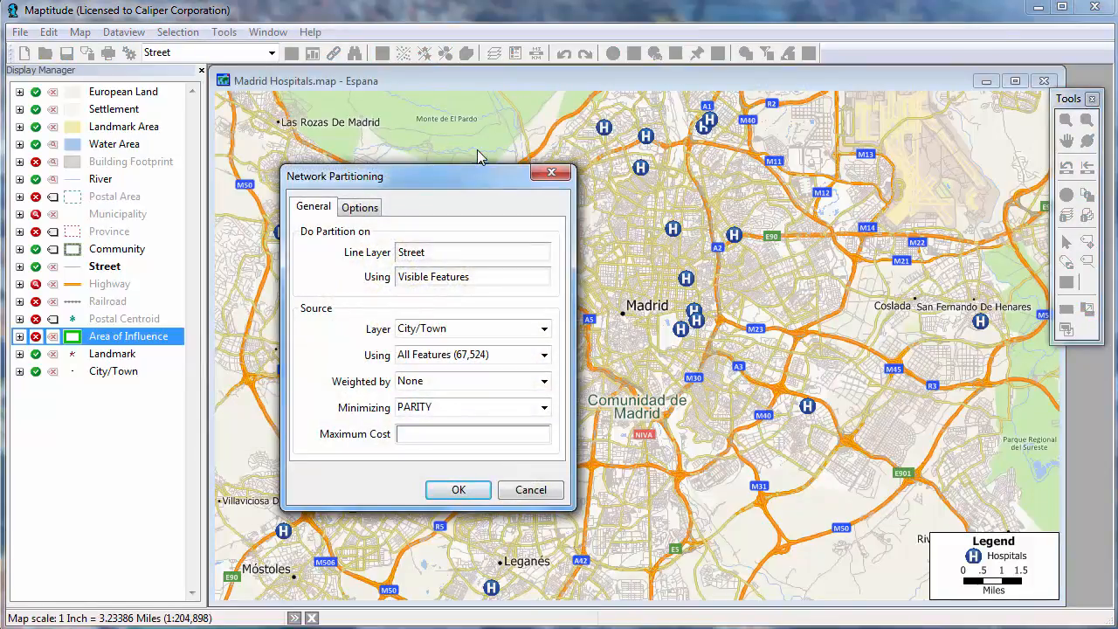
pyautogui.click(472, 330)
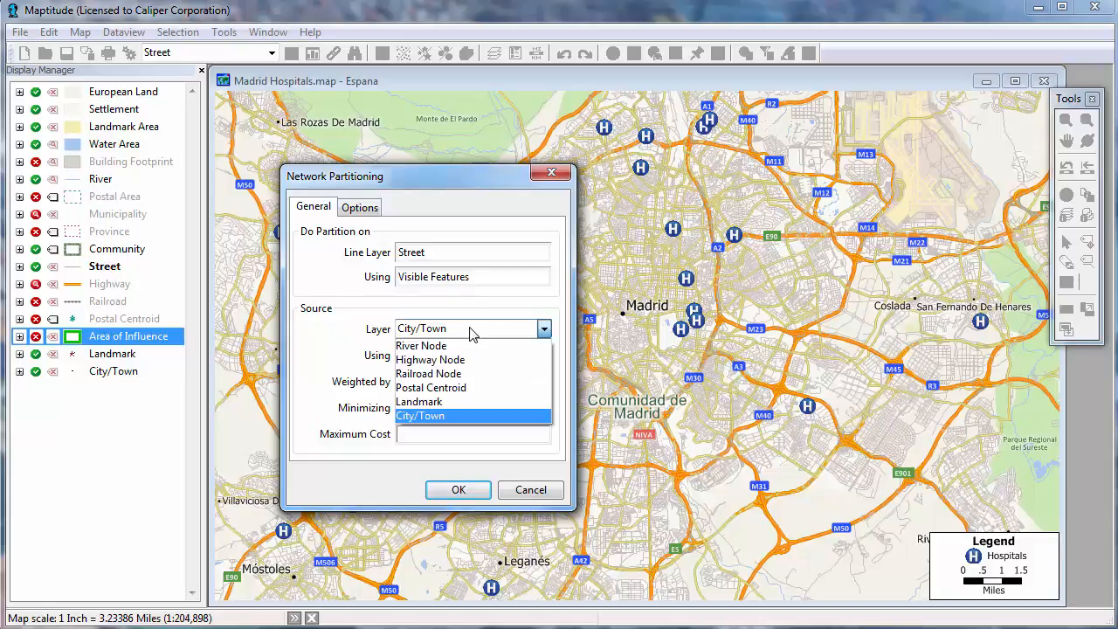
pyautogui.click(463, 400)
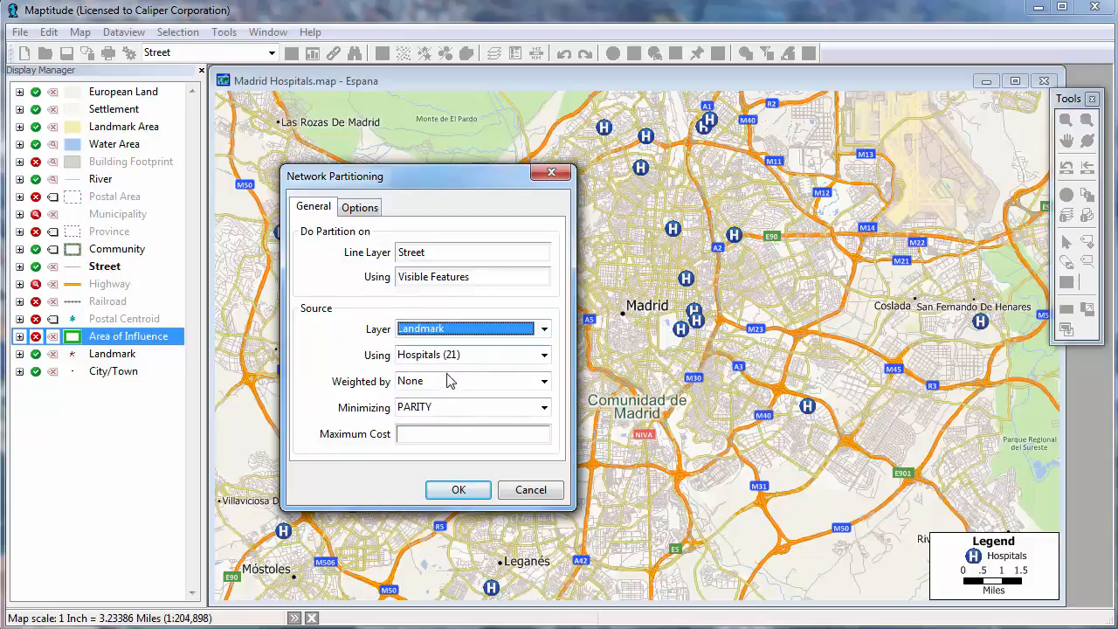
pyautogui.click(472, 411)
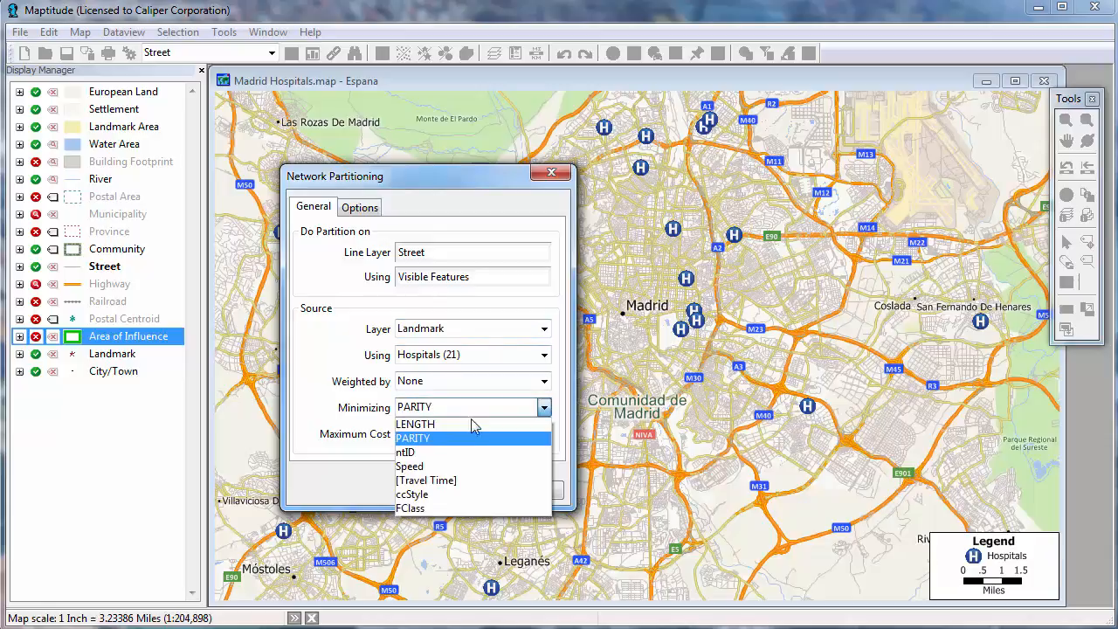
pyautogui.click(483, 480)
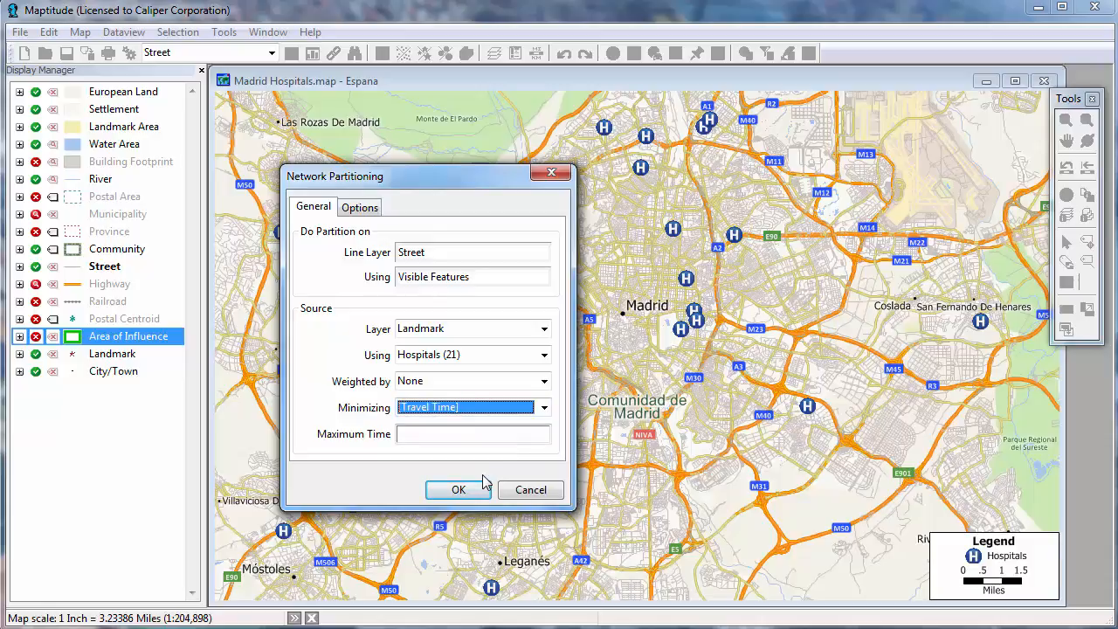
pyautogui.click(463, 434)
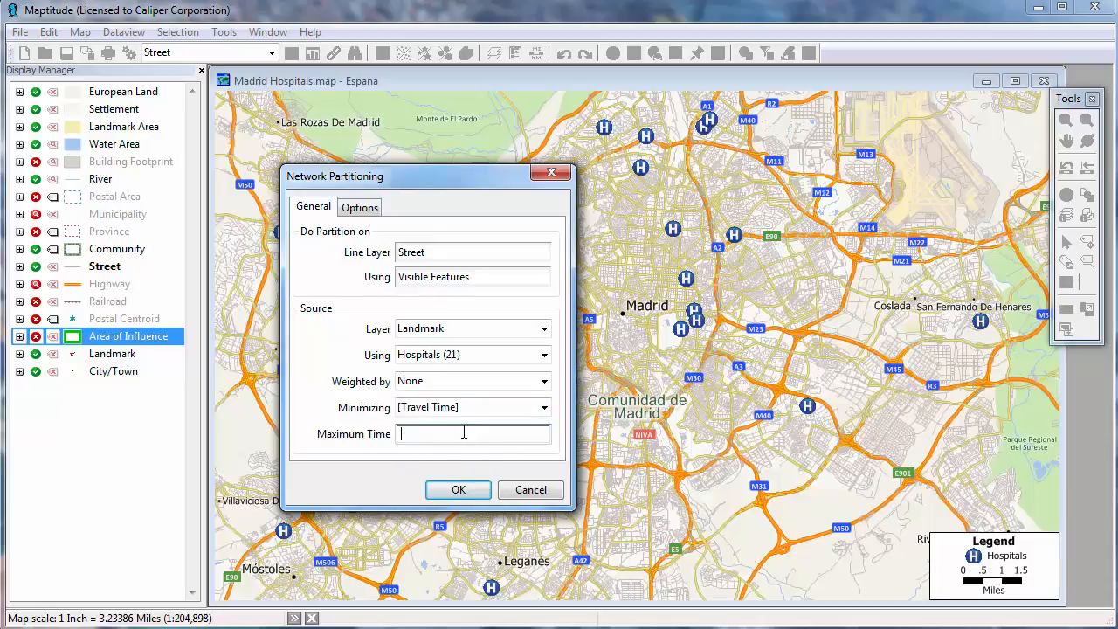
pyautogui.write('30')
# Step: Run the network partitioning, naming the link table Hospital Partition and the partitioning zones Hospital Territories
pyautogui.click(360, 212)
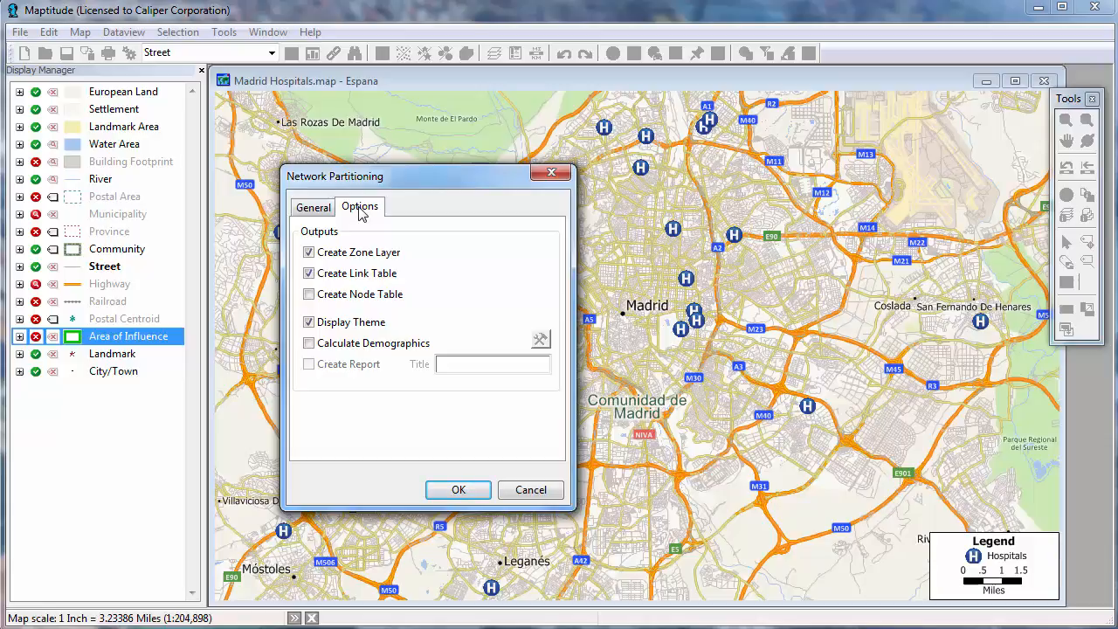
pyautogui.click(469, 491)
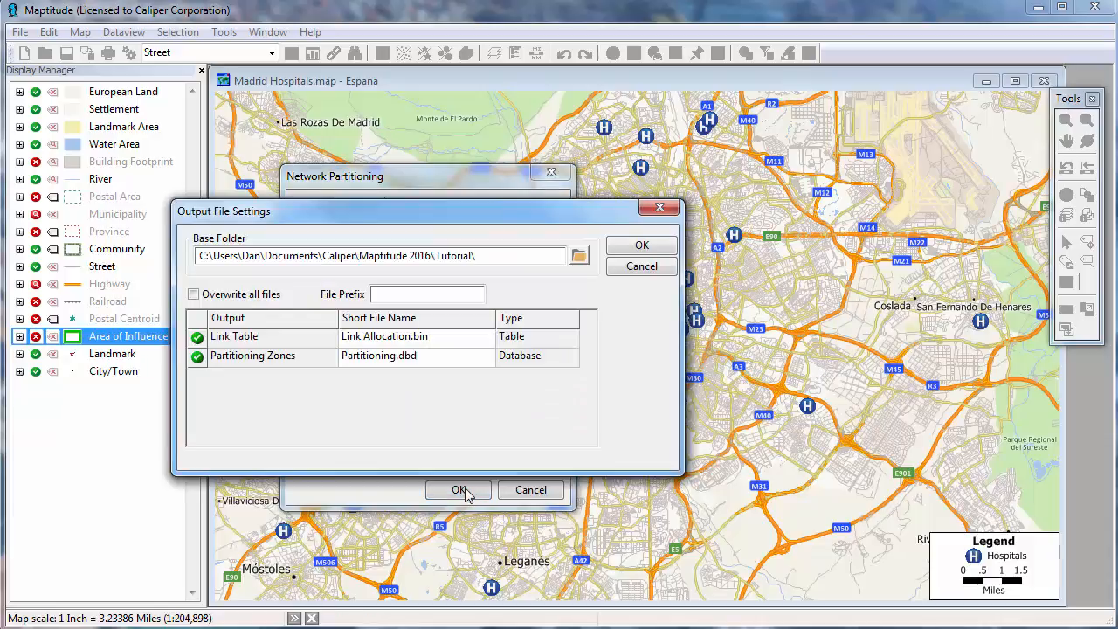
pyautogui.click(428, 340)
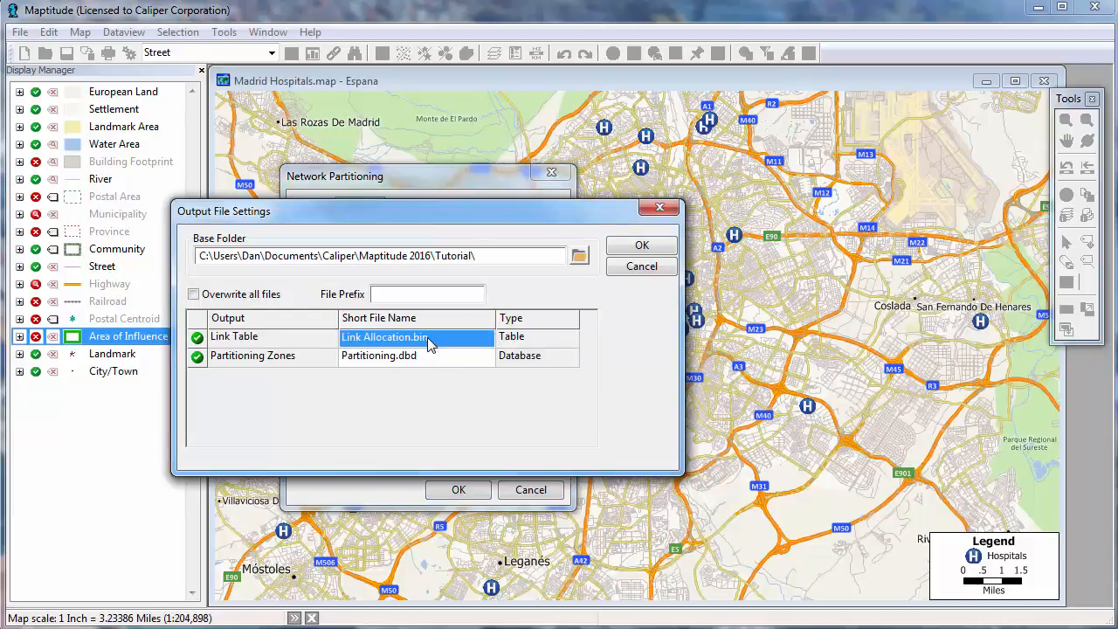
pyautogui.write('Hospital Partition')
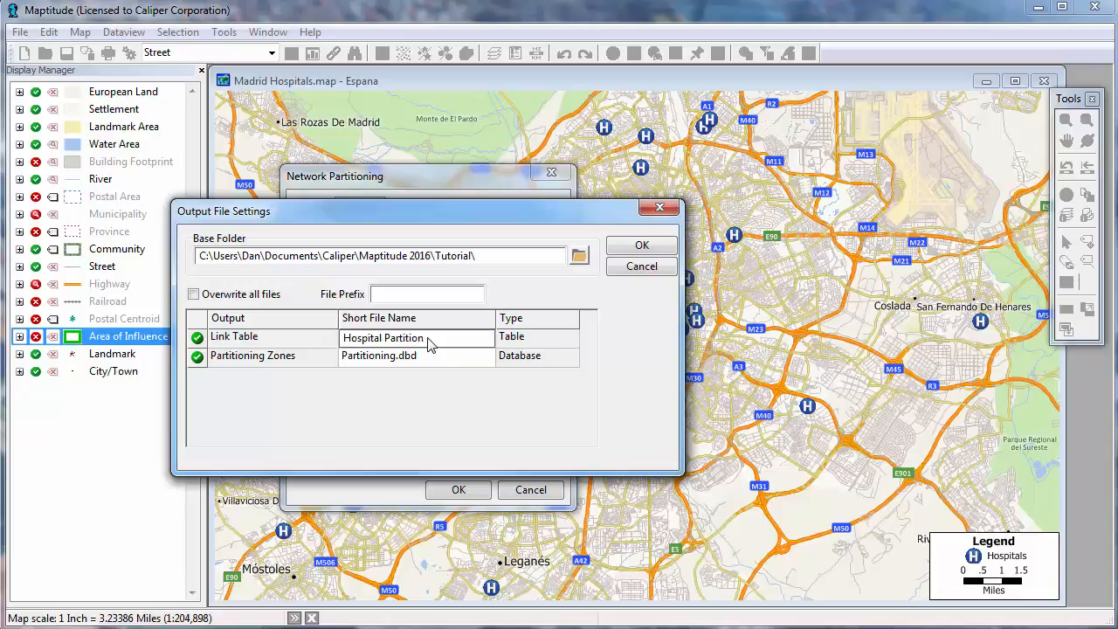
pyautogui.click(428, 357)
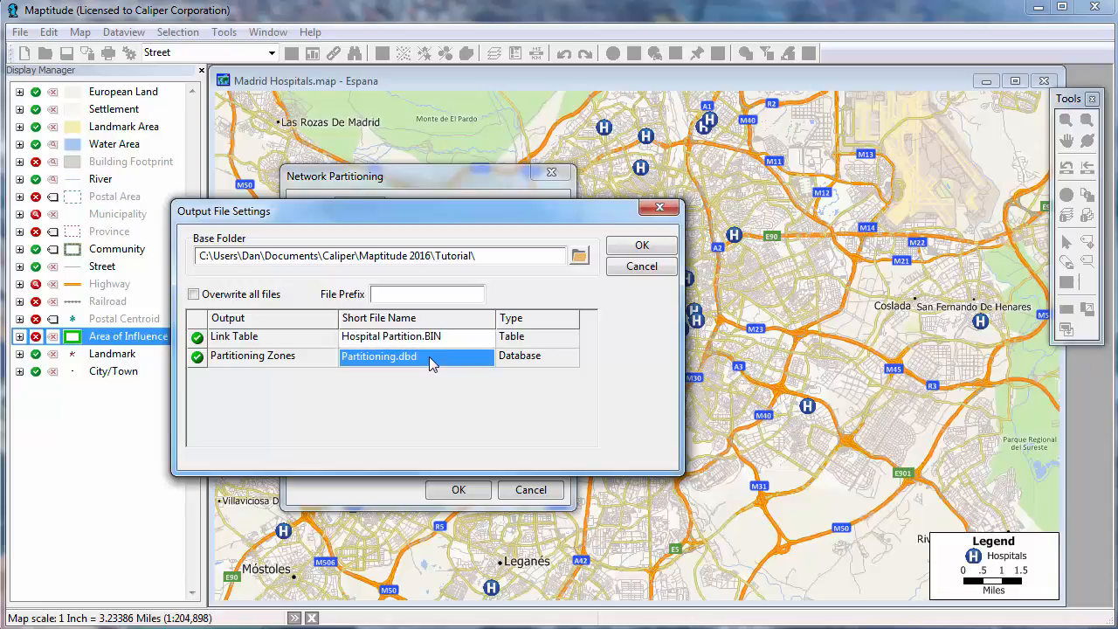
pyautogui.write('Hospital Territories')
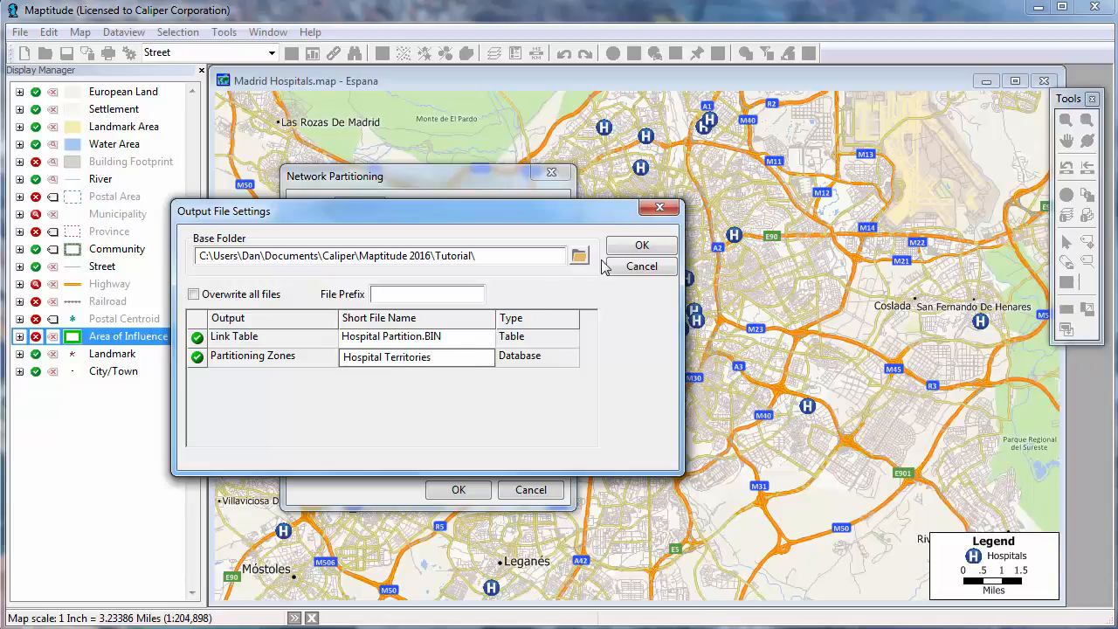
pyautogui.click(641, 245)
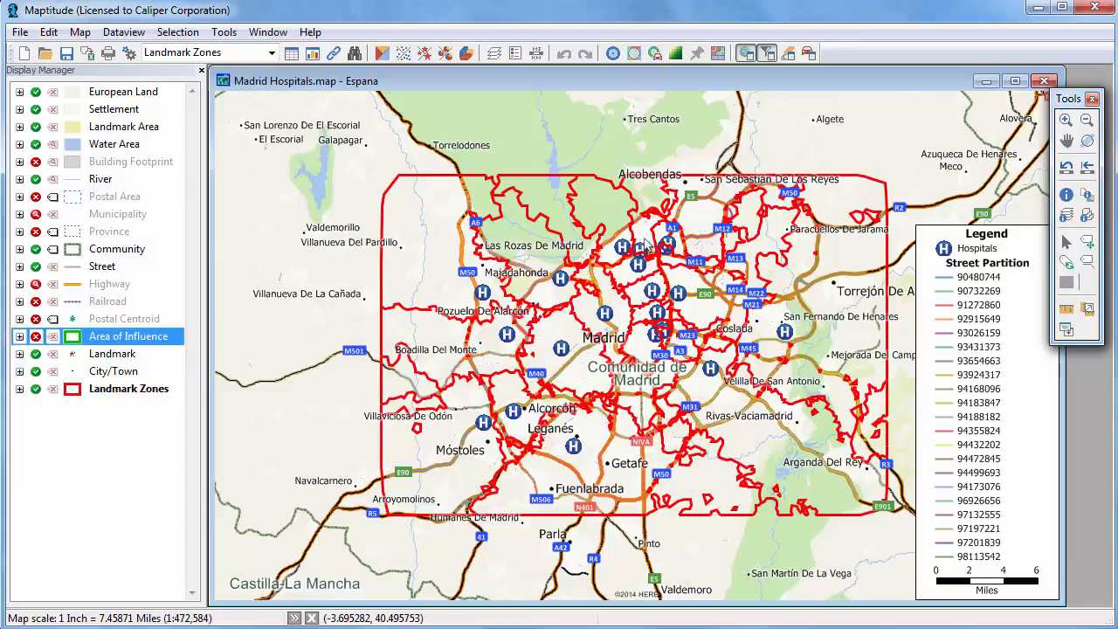
# Step: Hide the Landmark Zones layer and show the Area of Influence layer over the street partition
pyautogui.click(1066, 167)
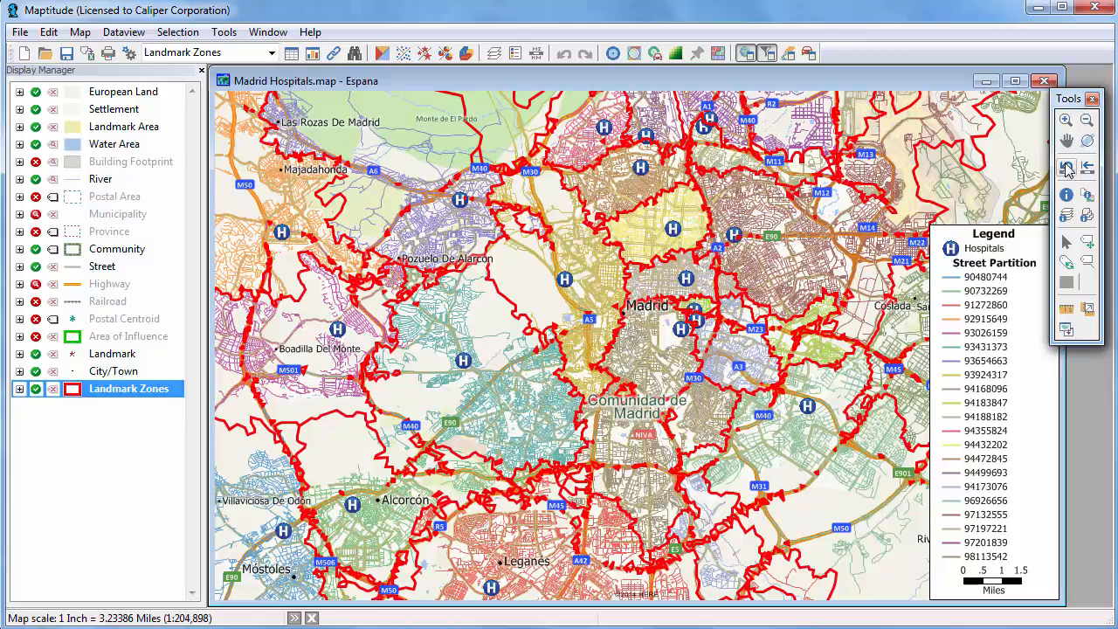
pyautogui.click(35, 389)
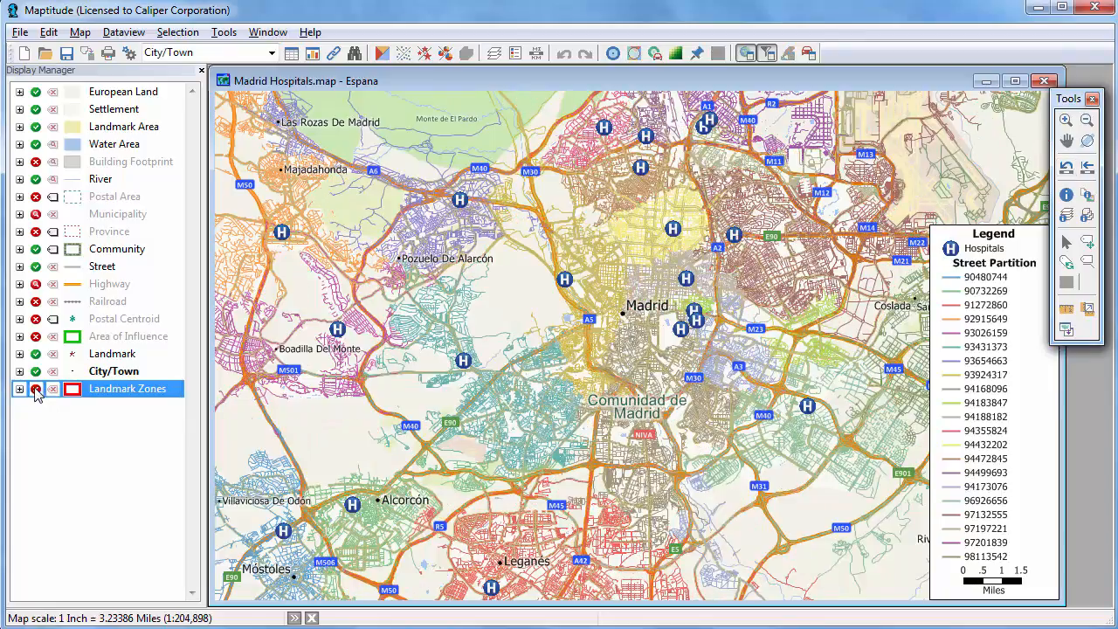
pyautogui.click(36, 336)
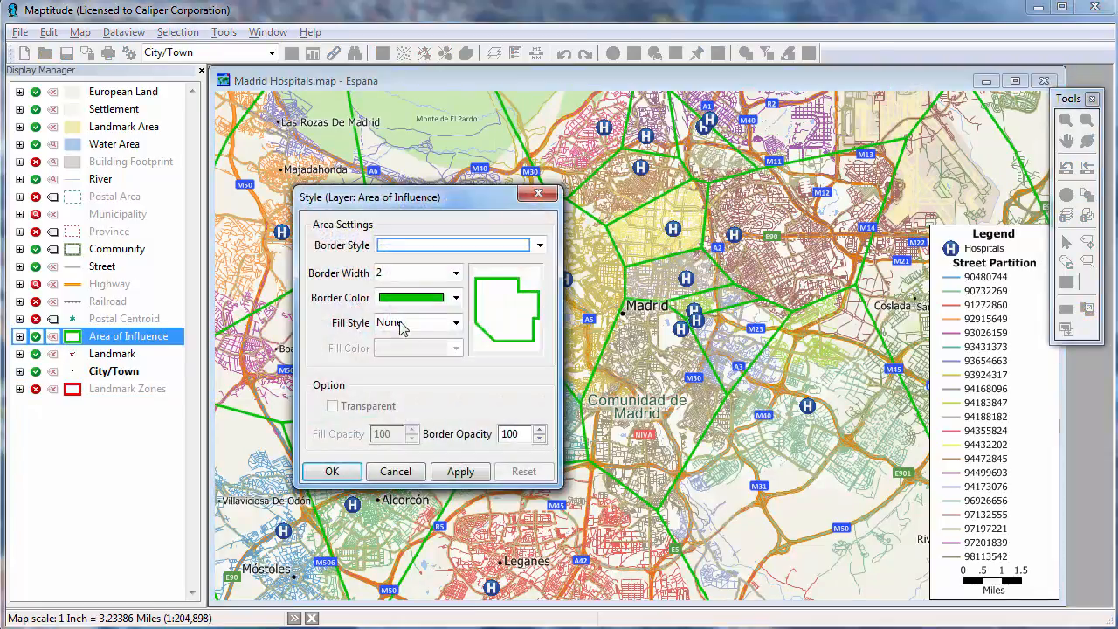
# Step: Change the Area of Influence layer's border color to dark green
pyautogui.click(455, 297)
pyautogui.scroll(-3, 455, 428)
pyautogui.scroll(3, 454, 428)
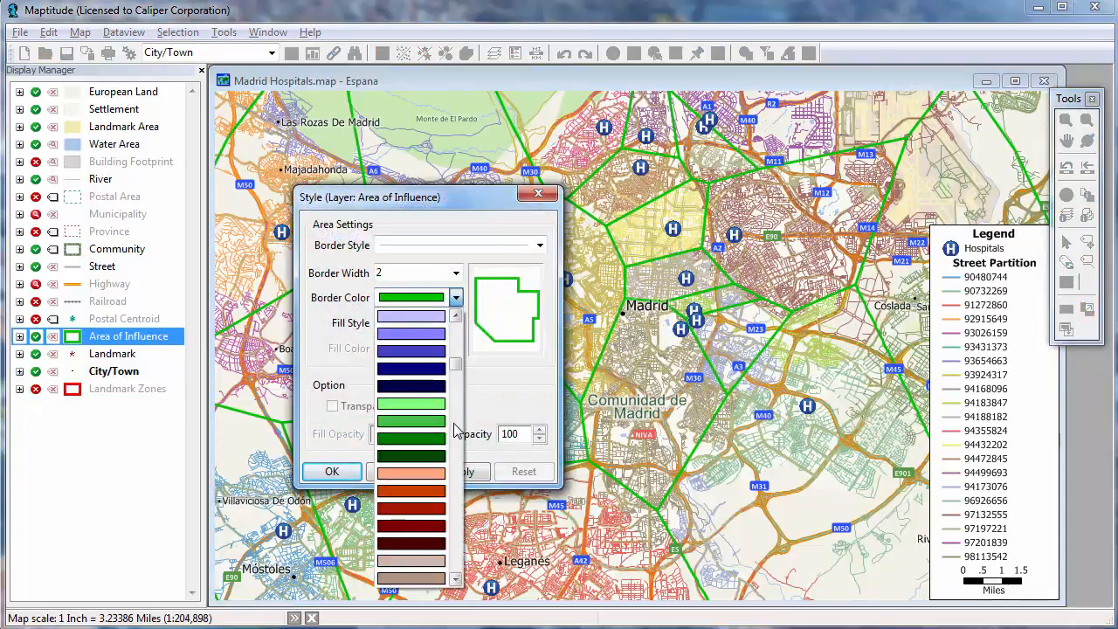
pyautogui.click(437, 433)
pyautogui.click(333, 472)
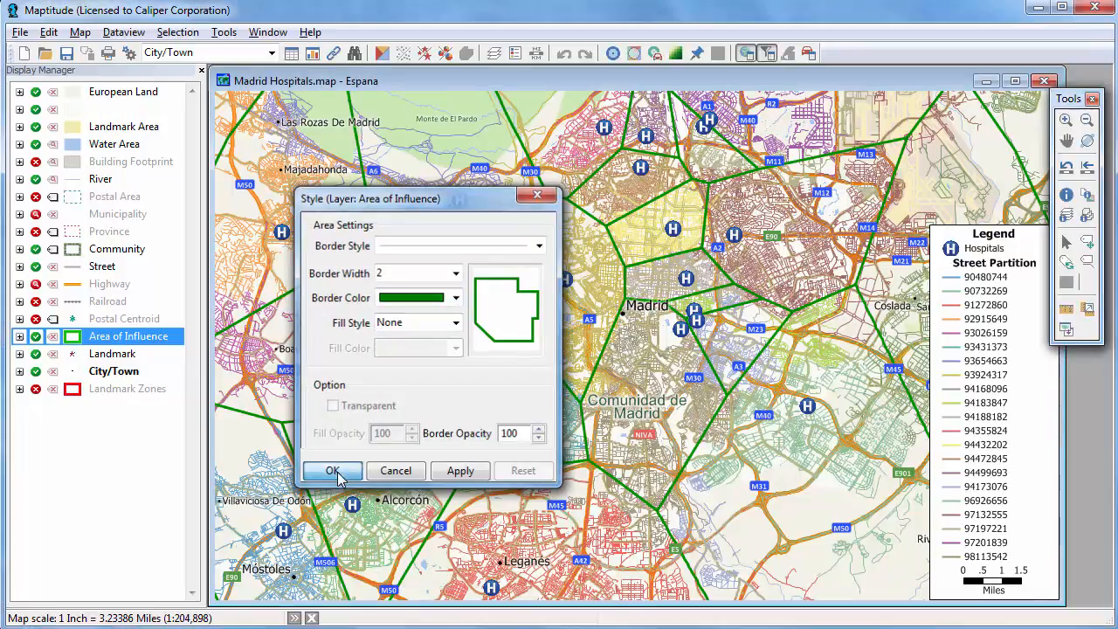